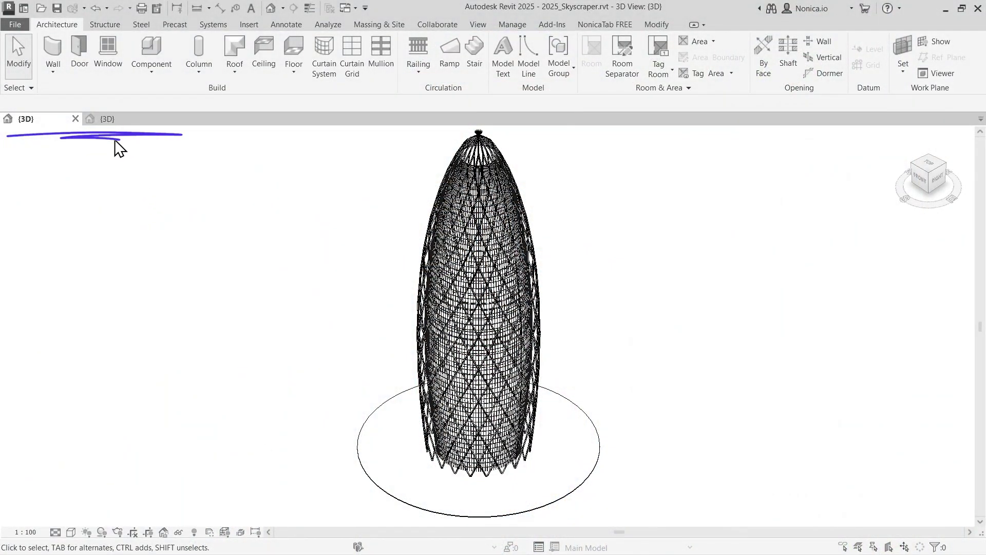
Toggle between the skyscraper and sample house {3D} view tabs, ending on the house.
left_click(108, 118)
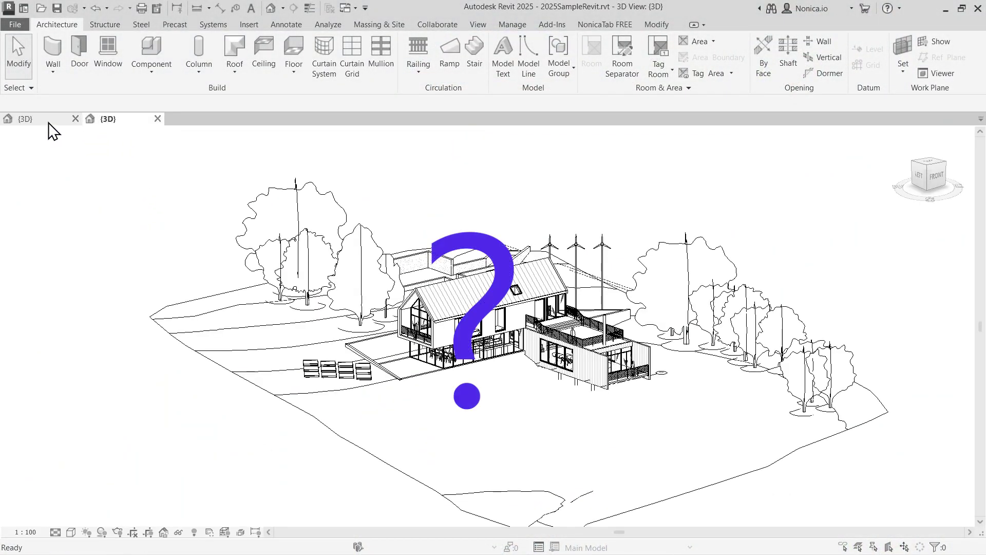
left_click(25, 119)
left_click(108, 120)
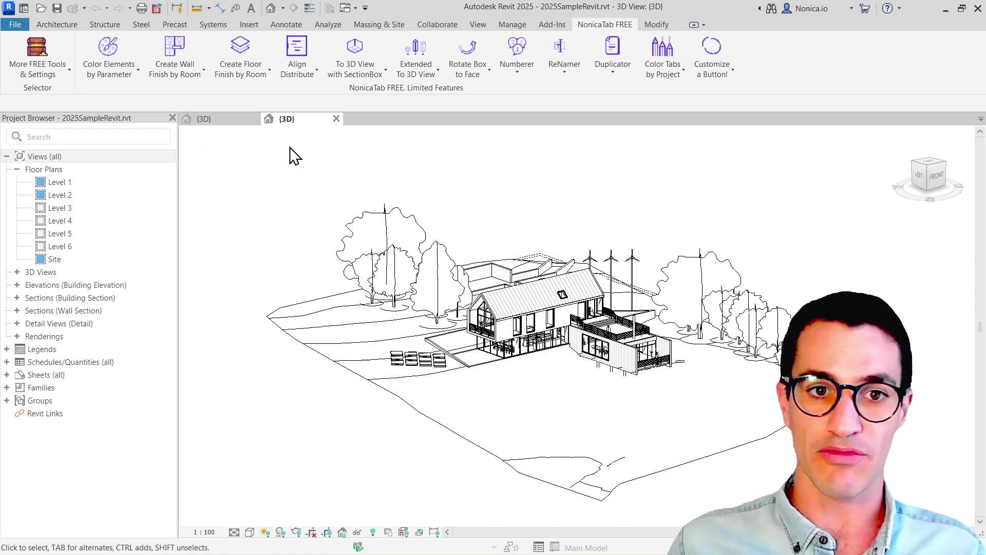
mouse_move(26, 119)
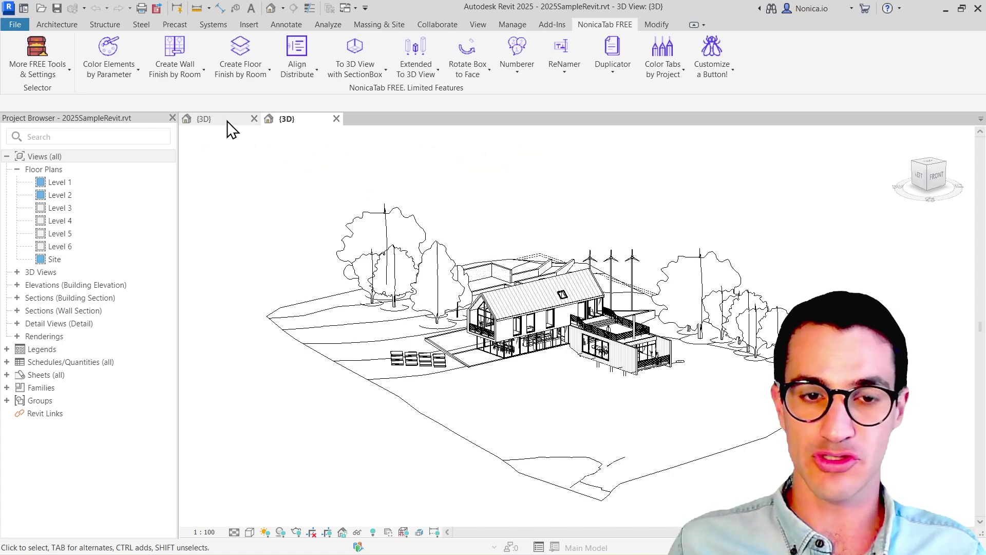
Compare the two project tabs, then apply NonicaTab's Color Tabs by Project.
left_click(203, 119)
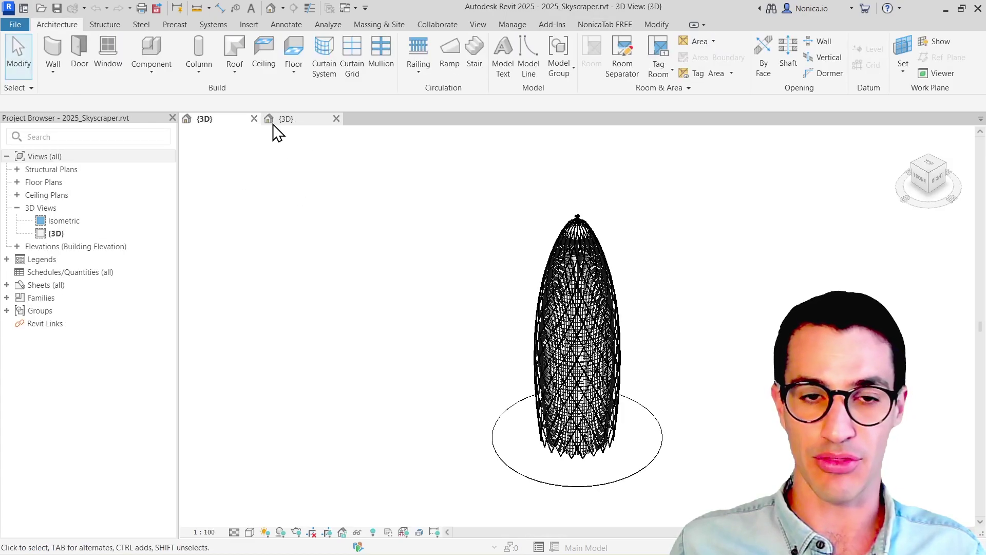
left_click(281, 119)
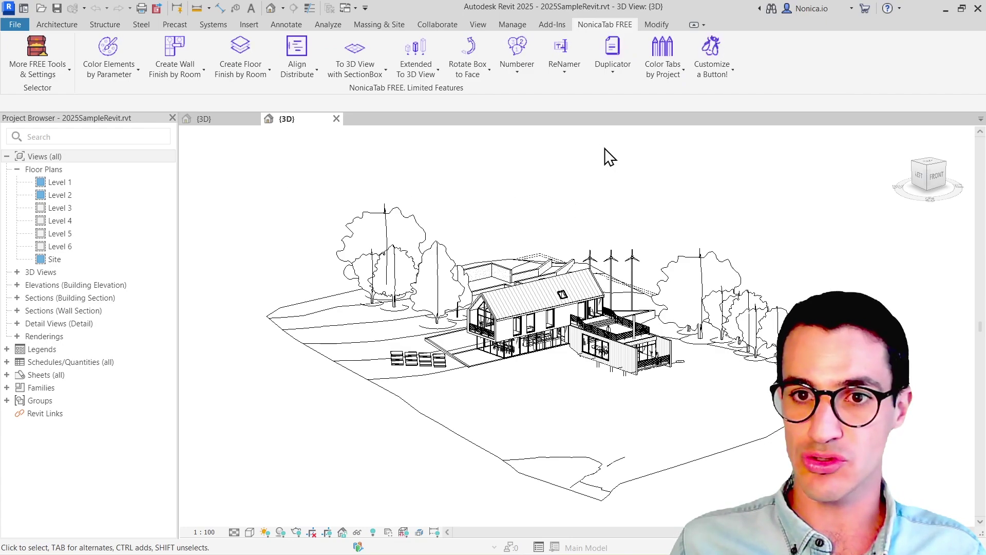
left_click(671, 46)
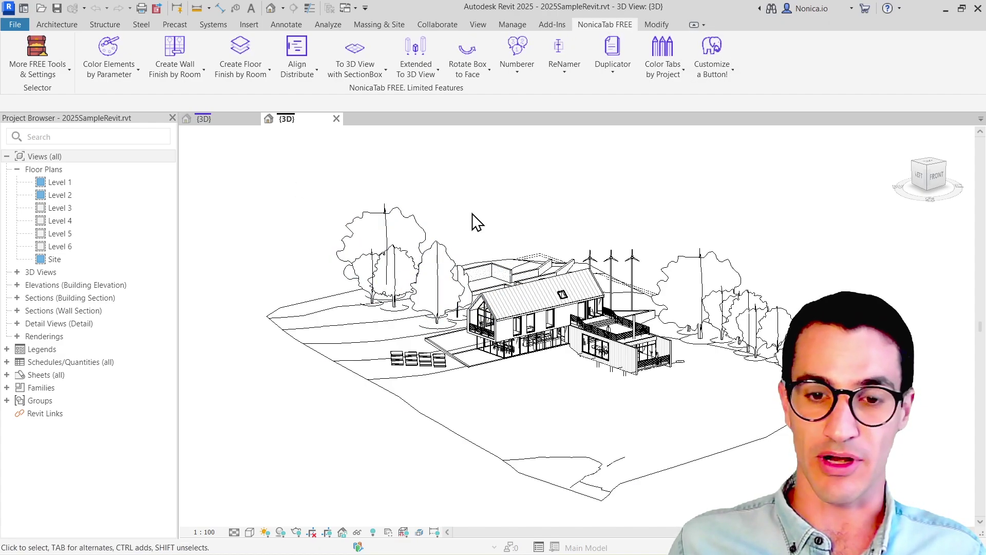
Open the house's Level 3 and Level 5 plans and the skyscraper's Isometric view, returning to the house.
double_click(60, 207)
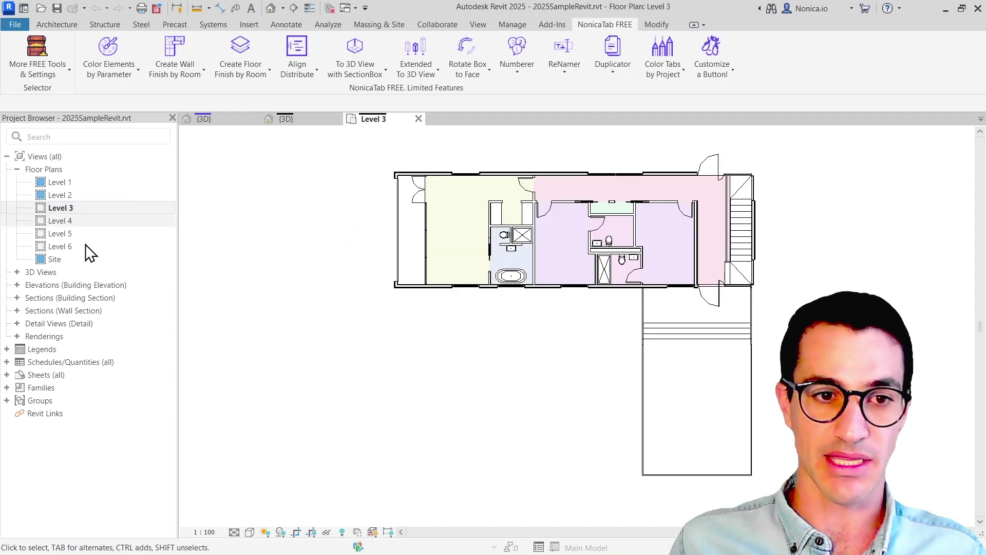
double_click(61, 233)
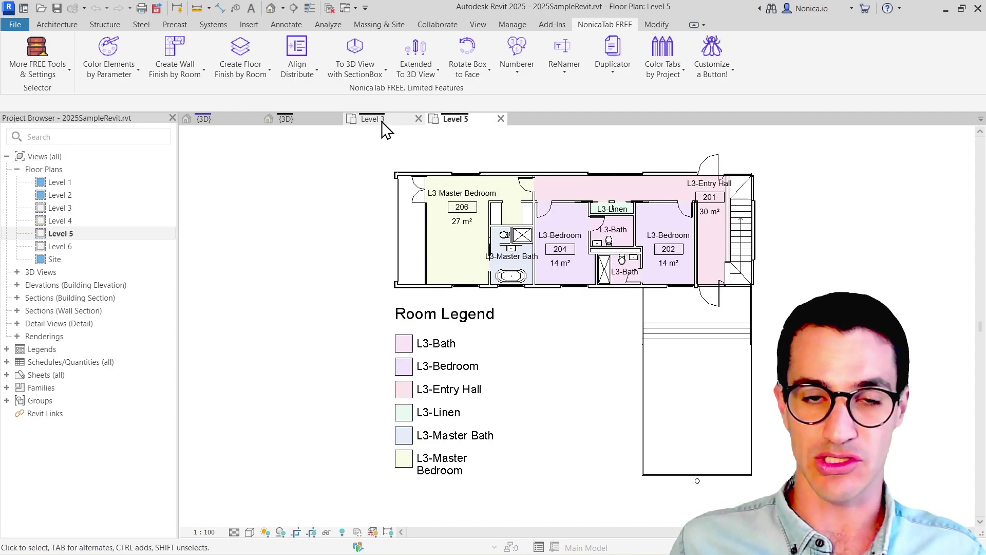
left_click(203, 119)
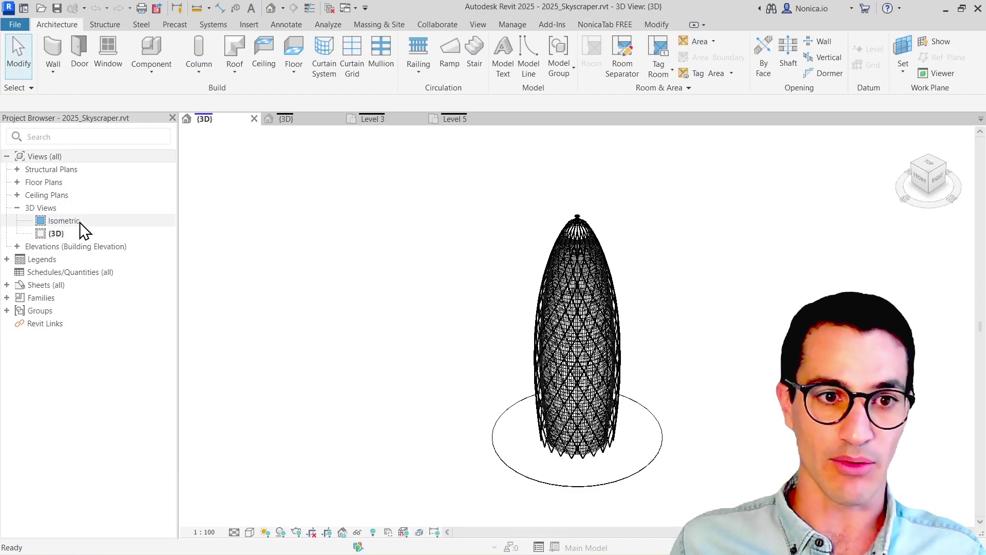
double_click(64, 221)
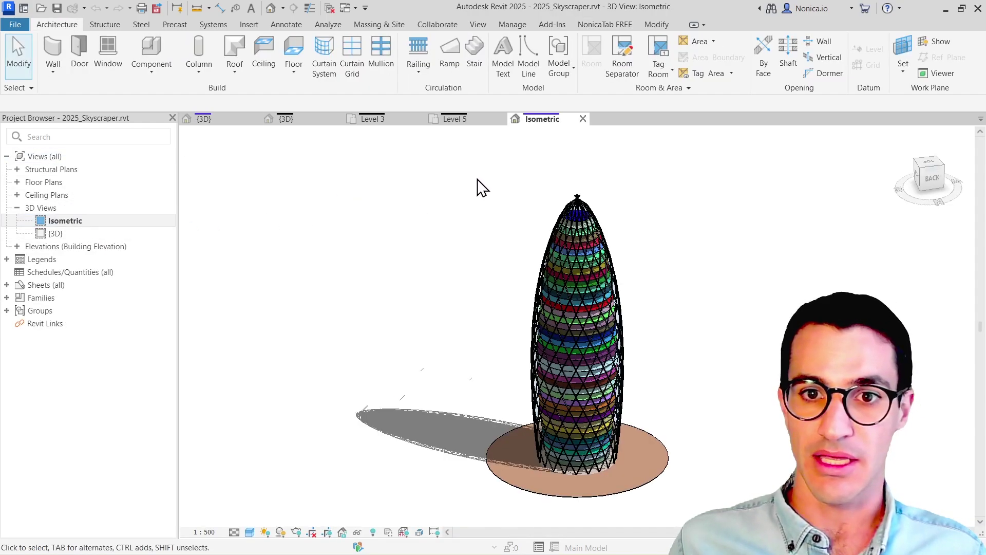
left_click(285, 118)
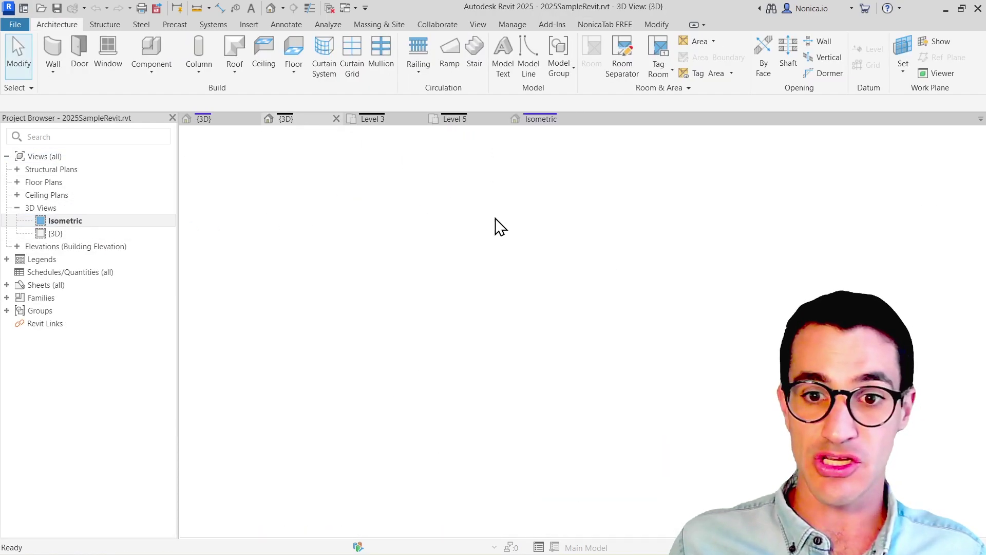
scroll(319, 262, "up", 2)
scroll(320, 263, "up", 3)
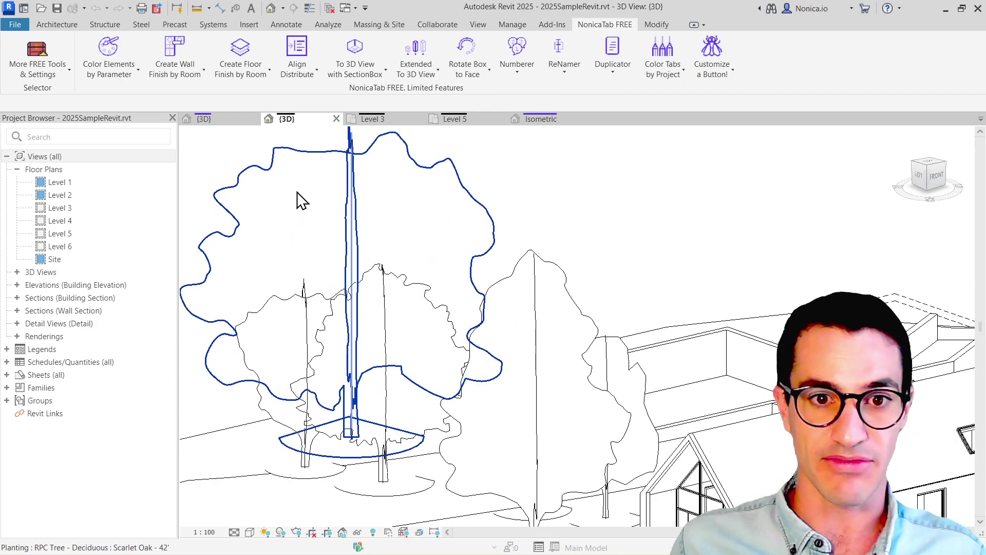
Select the tree in the house model and open its family with Edit Family.
left_click(356, 188)
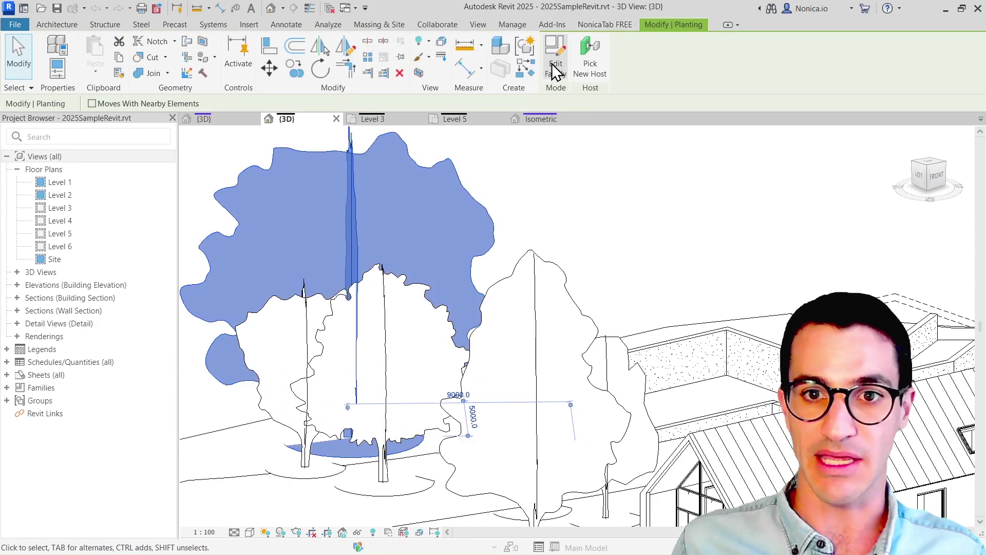
left_click(554, 63)
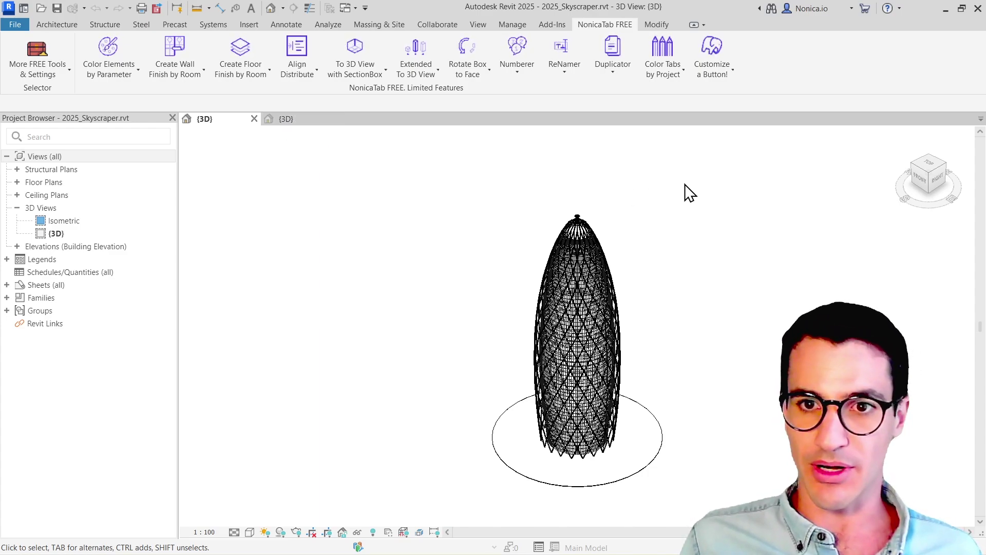
Ctrl+click Color Tabs by Project to open Color Tabs.dyn in Dynamo.
key("ctrl")
left_click(674, 46, "ctrl")
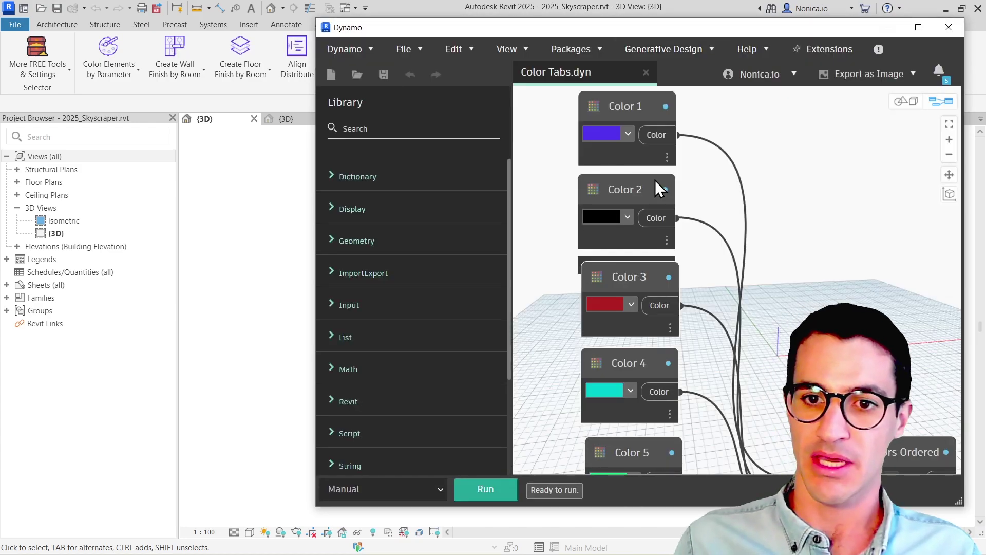
scroll(778, 161, "down", 2)
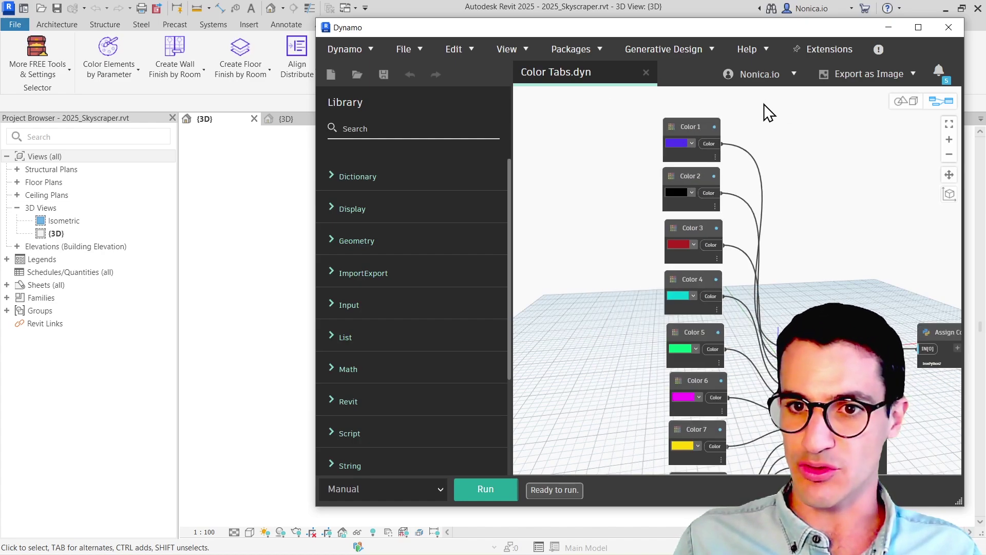
scroll(759, 109, "down", 1)
scroll(756, 102, "down", 1)
scroll(707, 98, "down", 1)
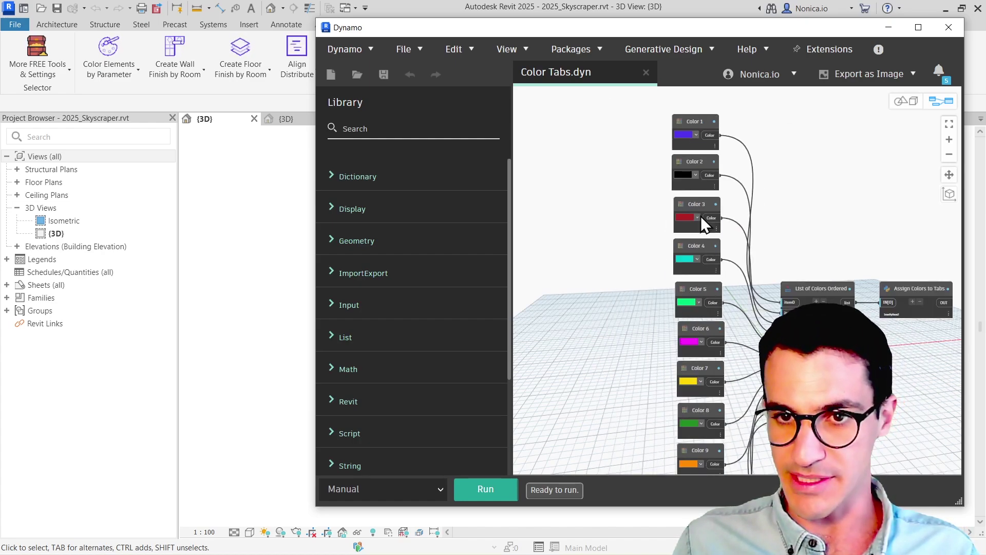
scroll(697, 127, "up", 1)
scroll(700, 121, "up", 1)
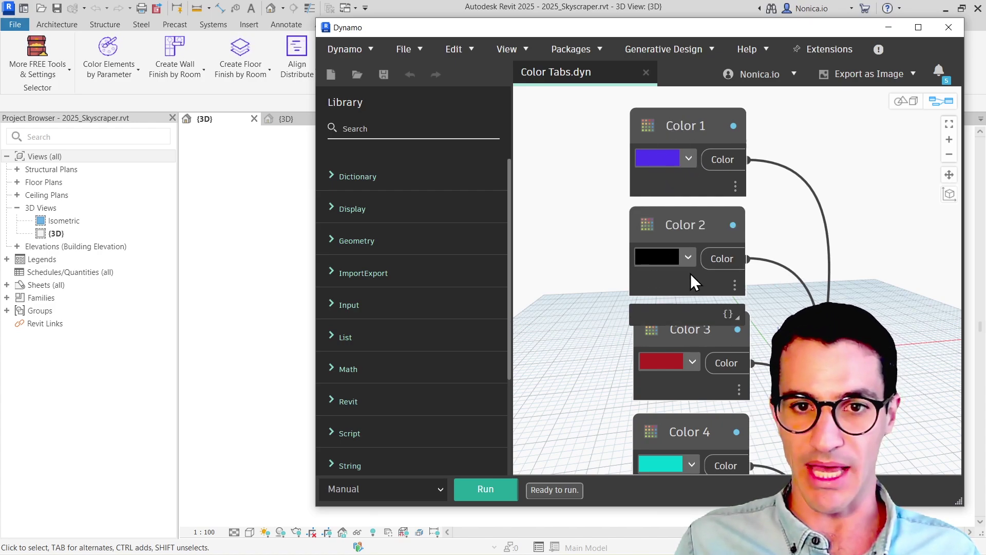
Set Color 1 to yellow and Color 2 to light green, then save and run the graph.
left_click(690, 158)
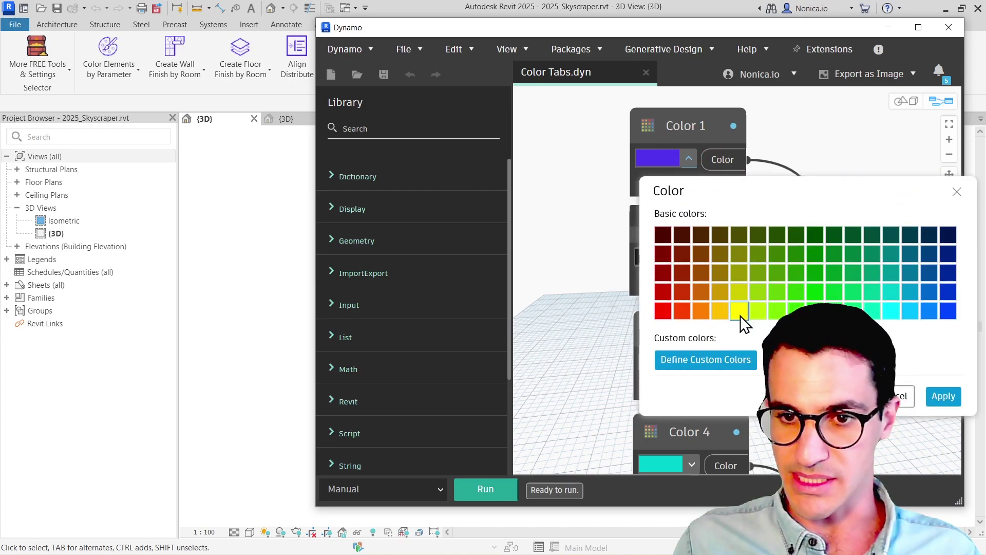
left_click(739, 312)
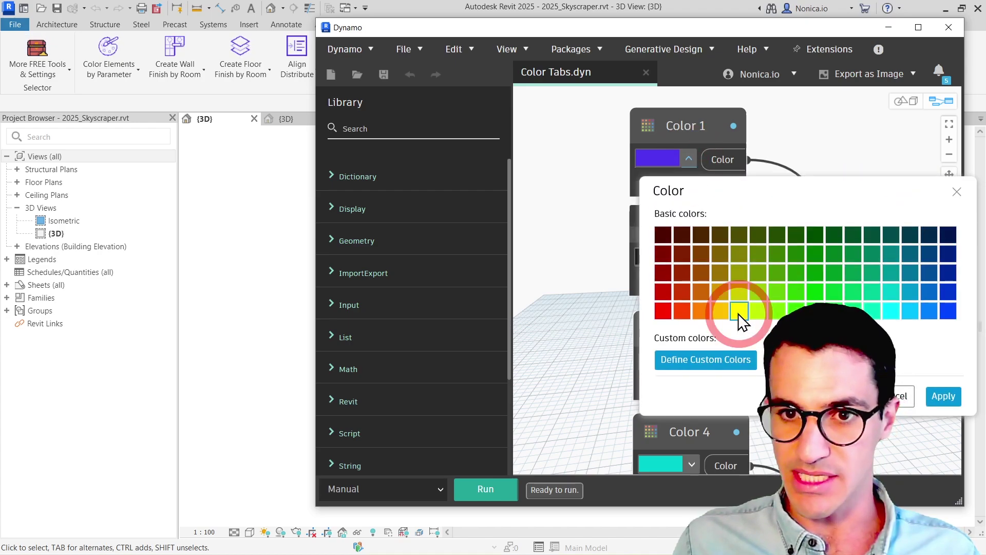
left_click(943, 396)
left_click(689, 255)
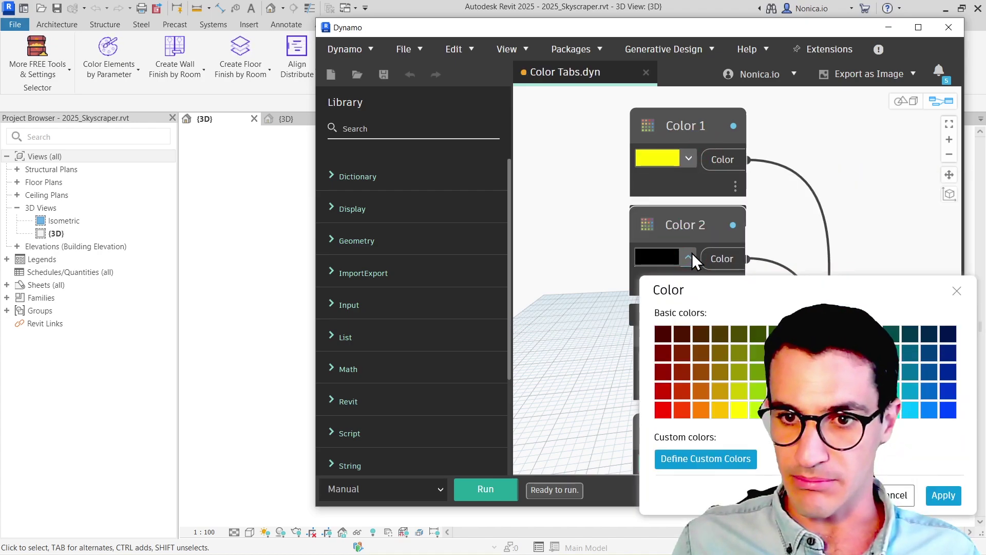
left_click(757, 391)
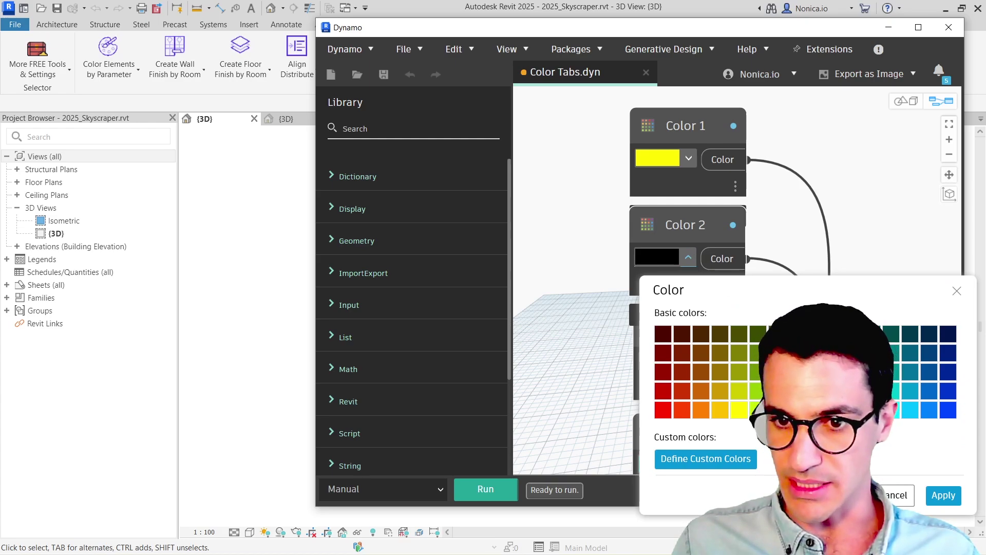
left_click(943, 494)
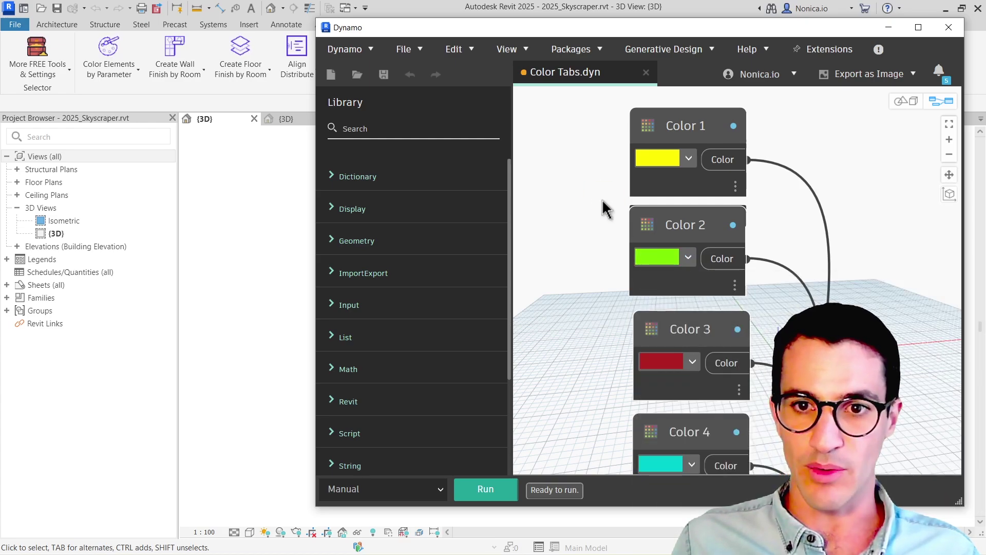
left_click(383, 75)
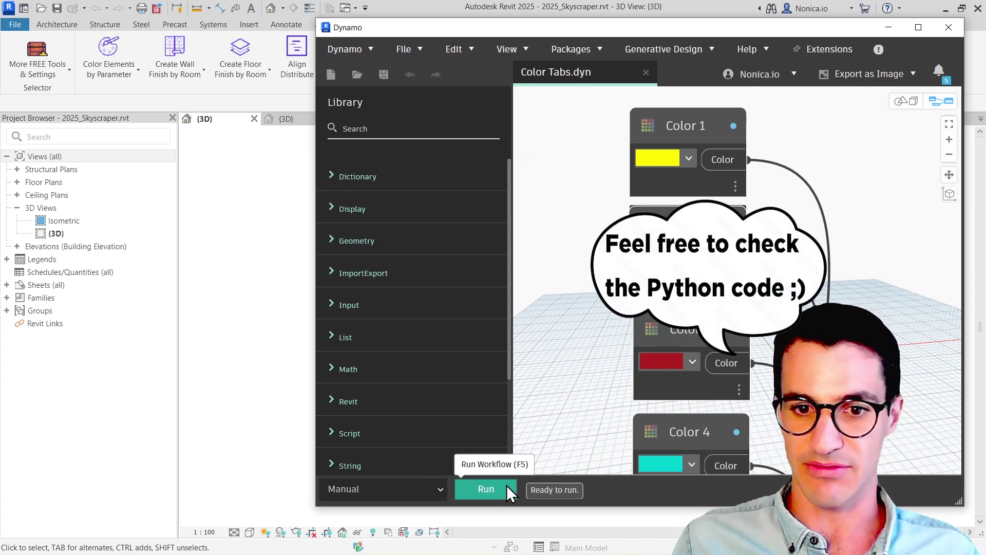
left_click(506, 489)
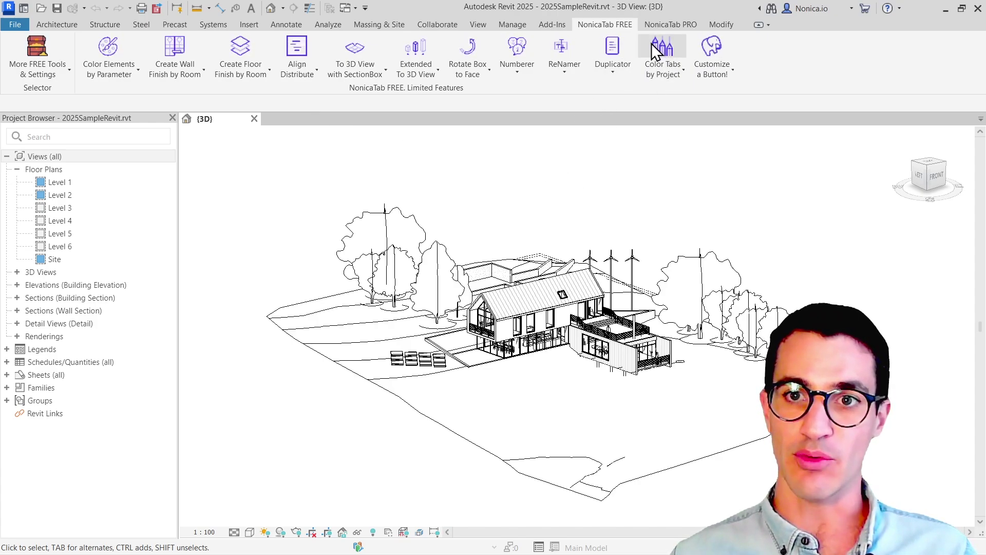
Enable 'Execute if open Revit file' in Color Tabs by Project's Set up Details on NonicaTab PRO.
left_click(662, 23)
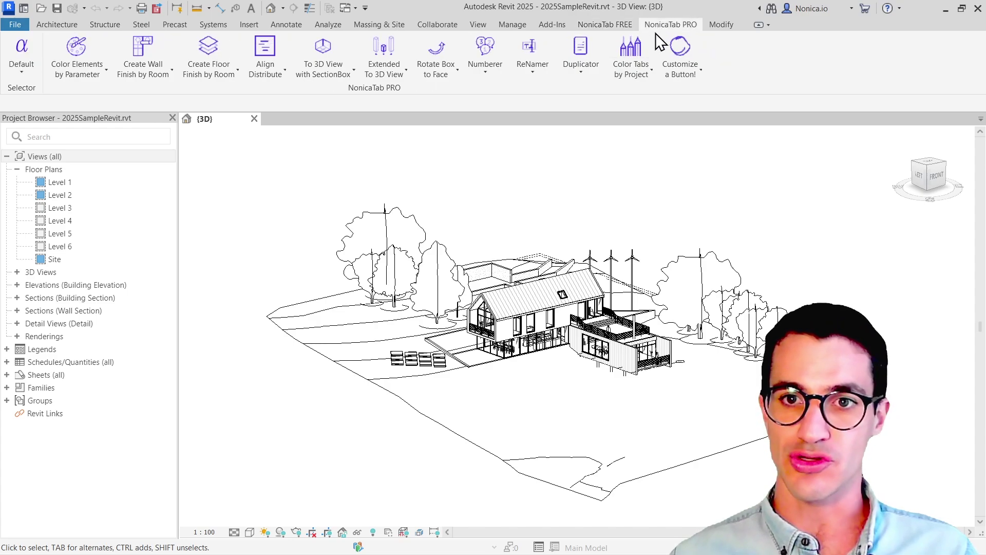
left_click(639, 76)
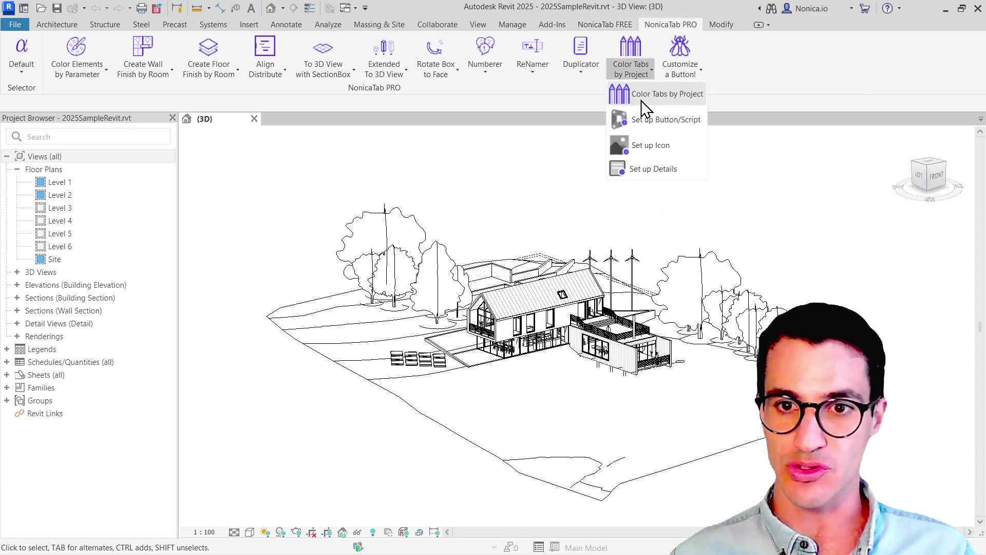
left_click(655, 171)
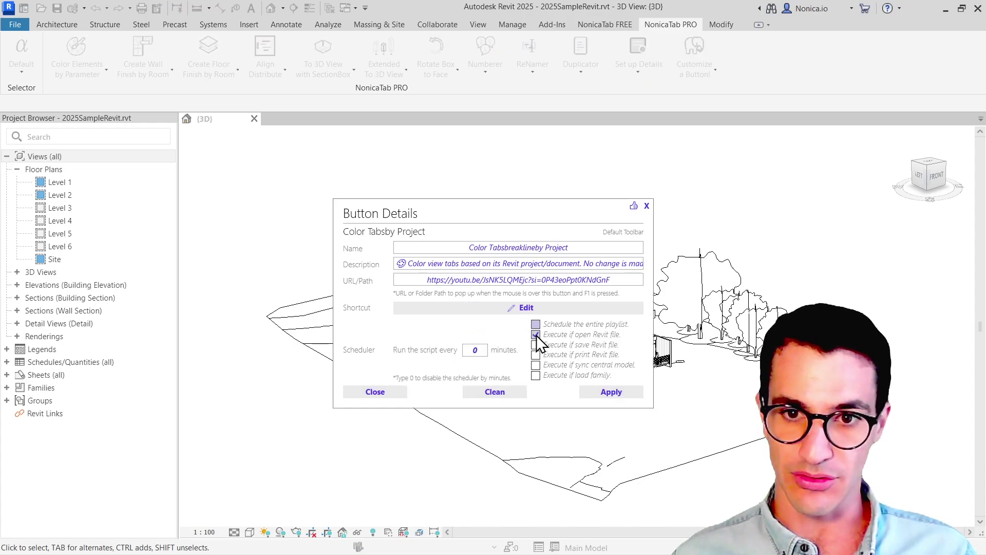
left_click(610, 391)
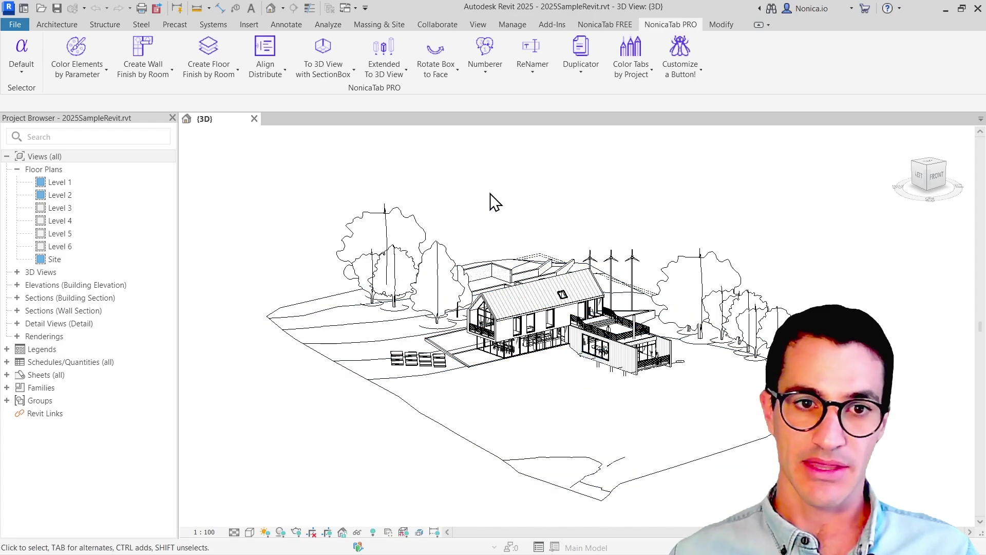
Close the house 3D view, reopen 2025_Skyscraper, and open its Isometric and East elevation views.
left_click(254, 119)
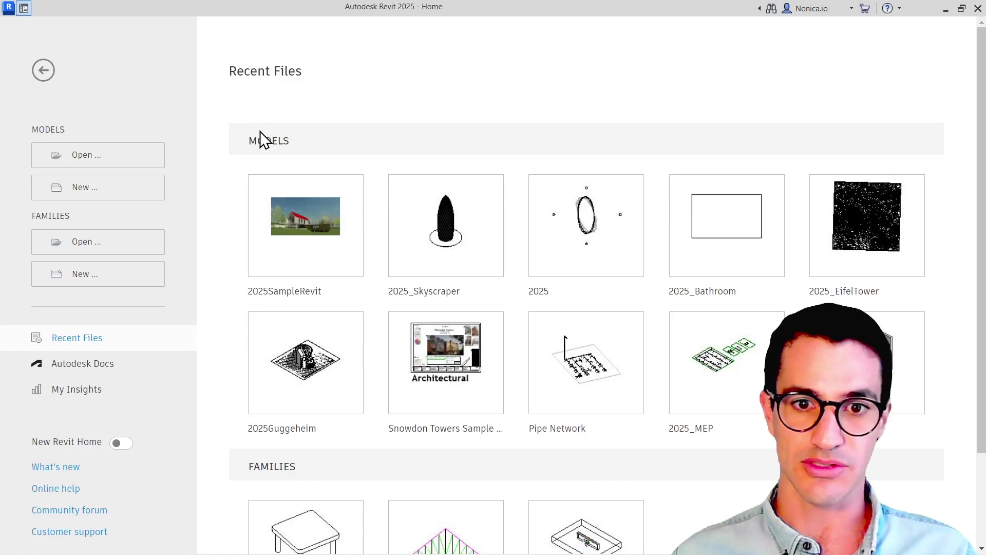
left_click(465, 244)
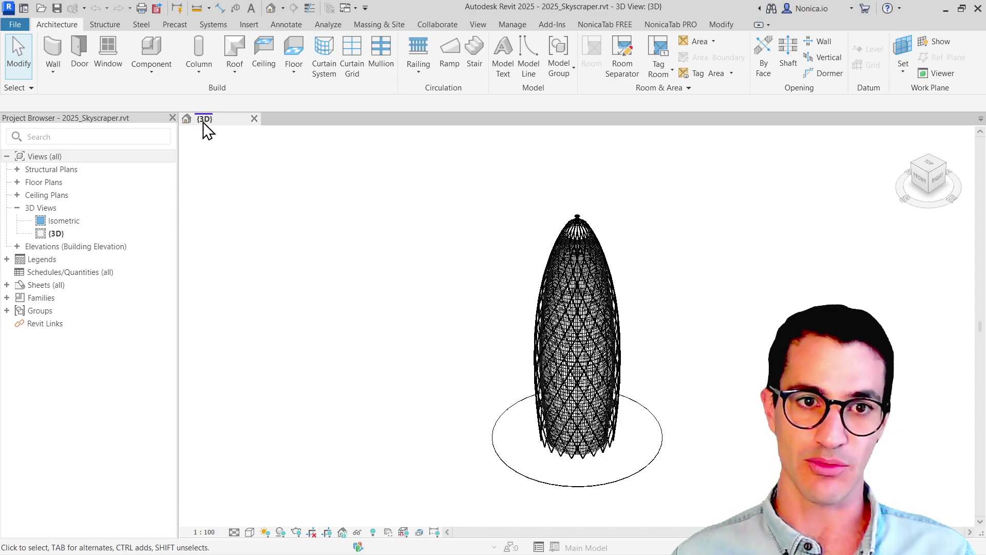
double_click(64, 222)
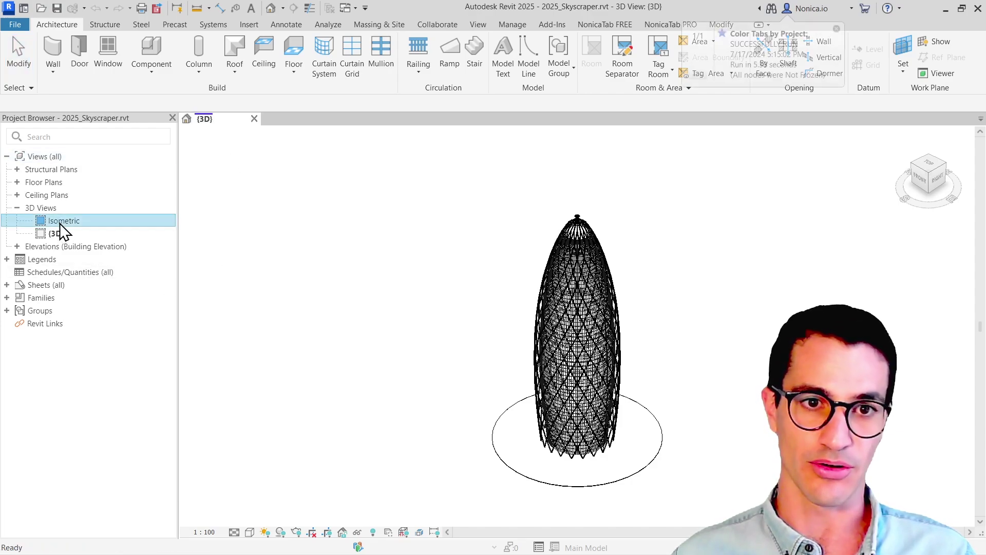
left_click(17, 247)
double_click(54, 260)
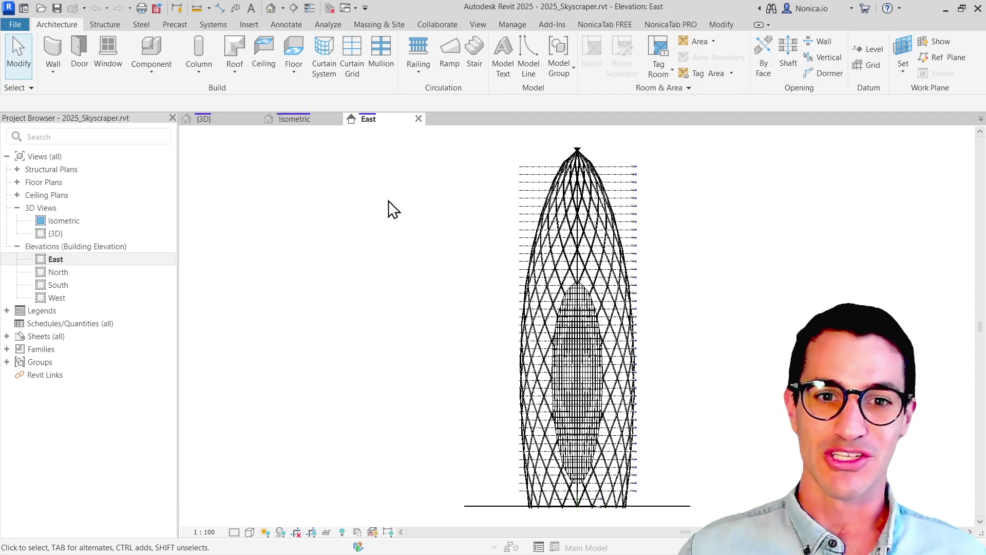